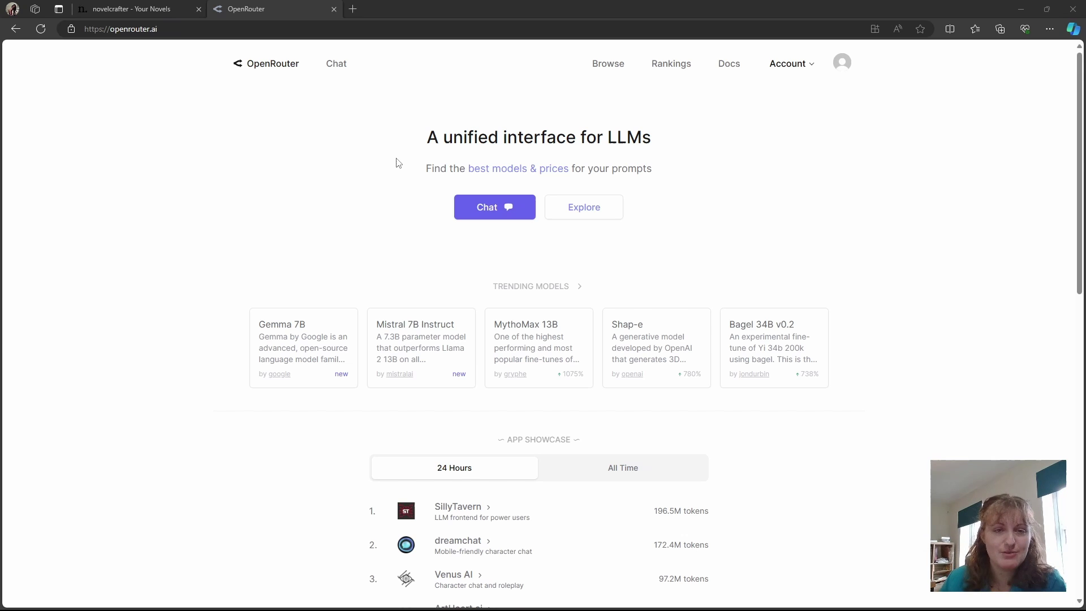
Check the OpenRouter account settings and credit balance, then return to the OpenRouter home page.
{"action": "left_click", "coordinate": [787, 64]}
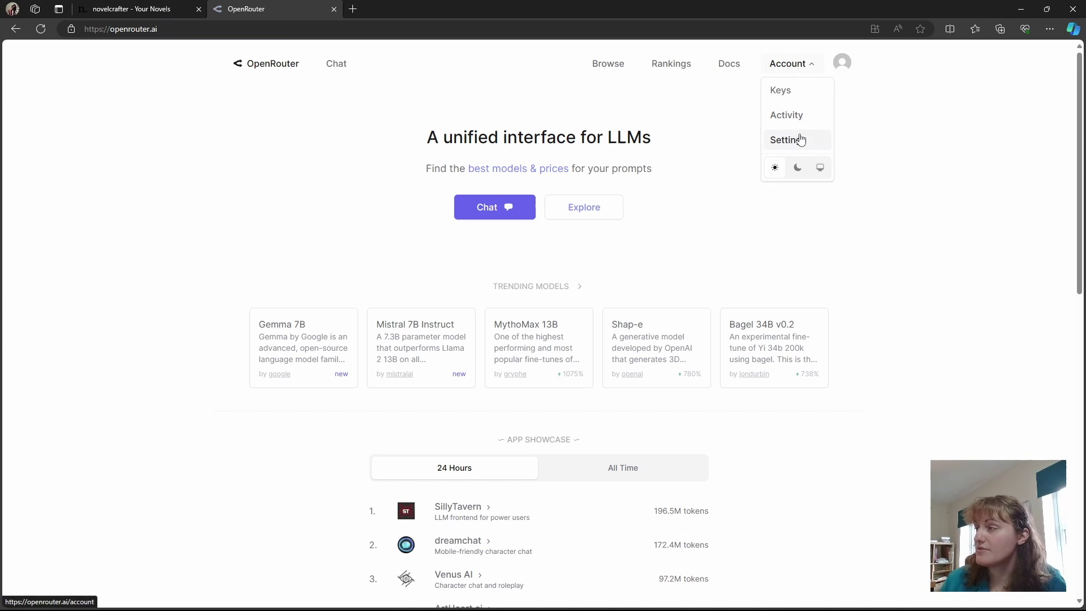
{"action": "left_click", "coordinate": [798, 140]}
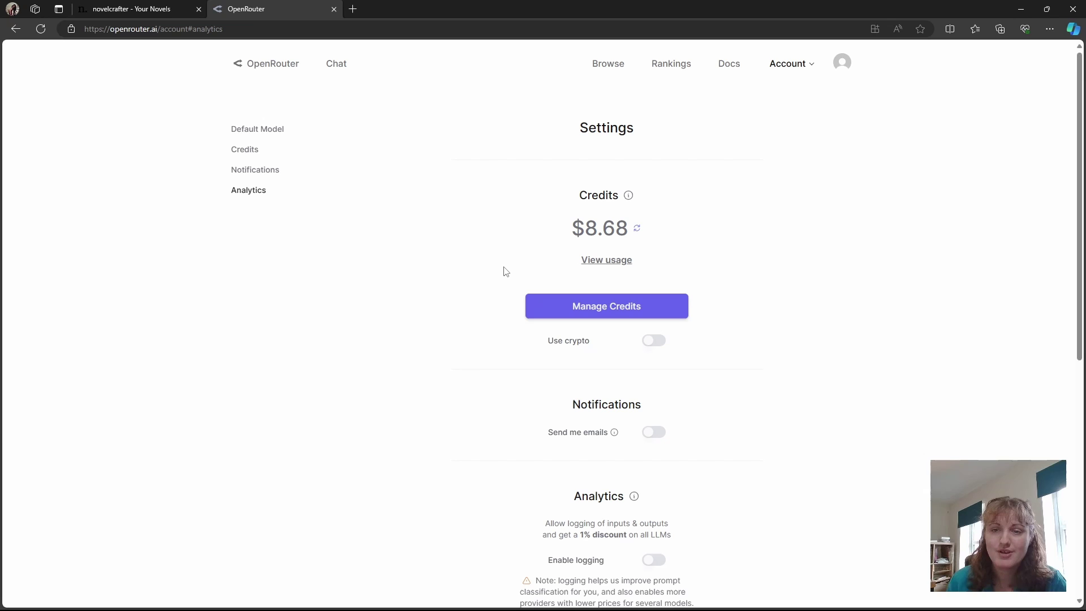
{"action": "key", "text": "alt+Left"}
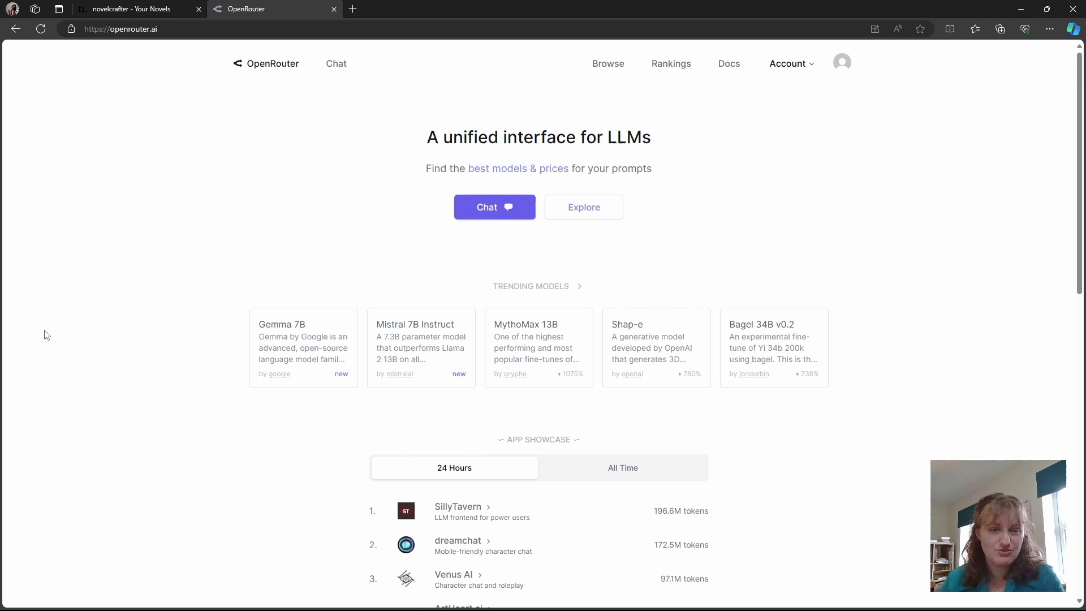
In novelcrafter's AI Credentials settings, start connecting OpenRouter and continue to OpenRouter's authorization page.
{"action": "key", "text": "ctrl+shift+Tab"}
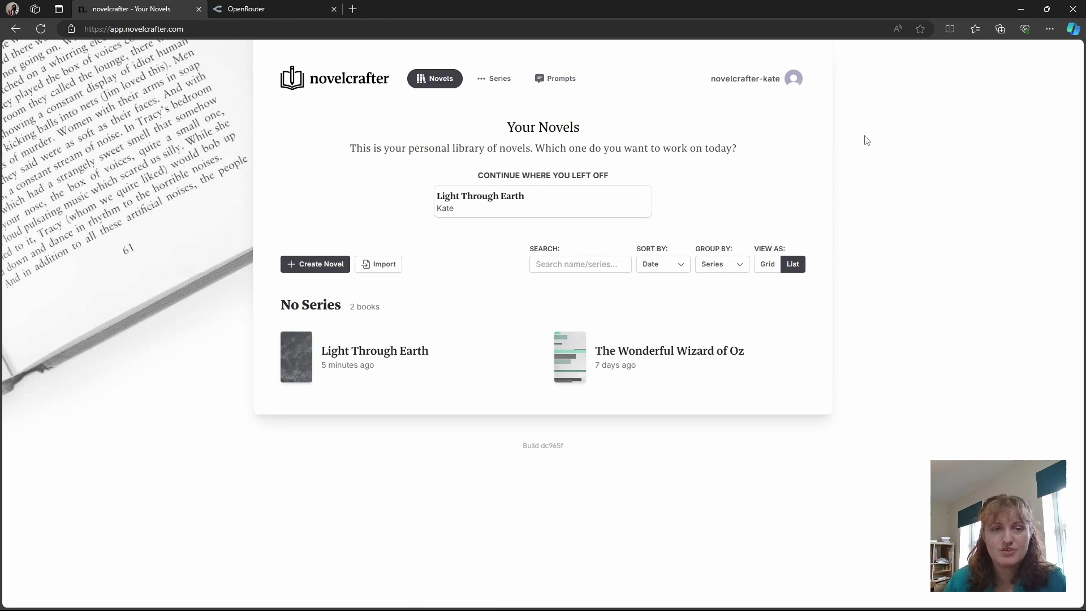
{"action": "left_click", "coordinate": [791, 82]}
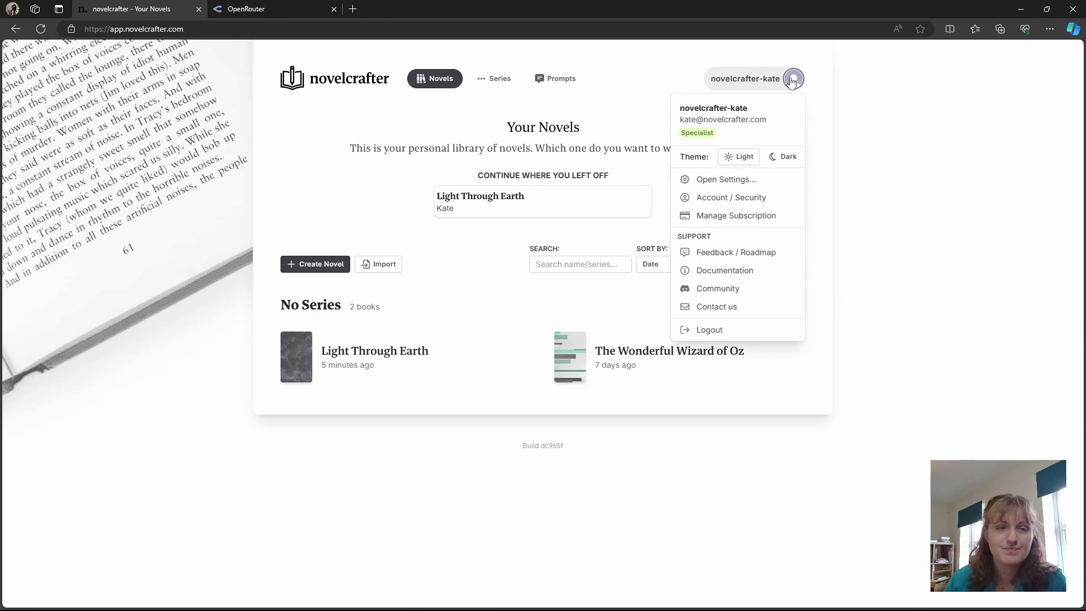
{"action": "left_click", "coordinate": [731, 180]}
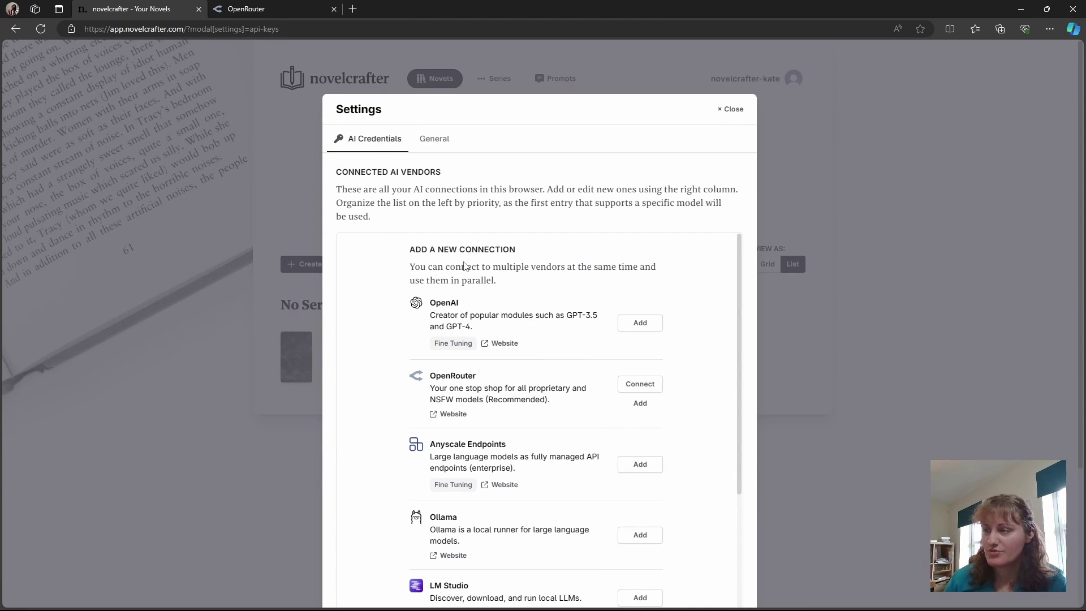
{"action": "left_click", "coordinate": [632, 384]}
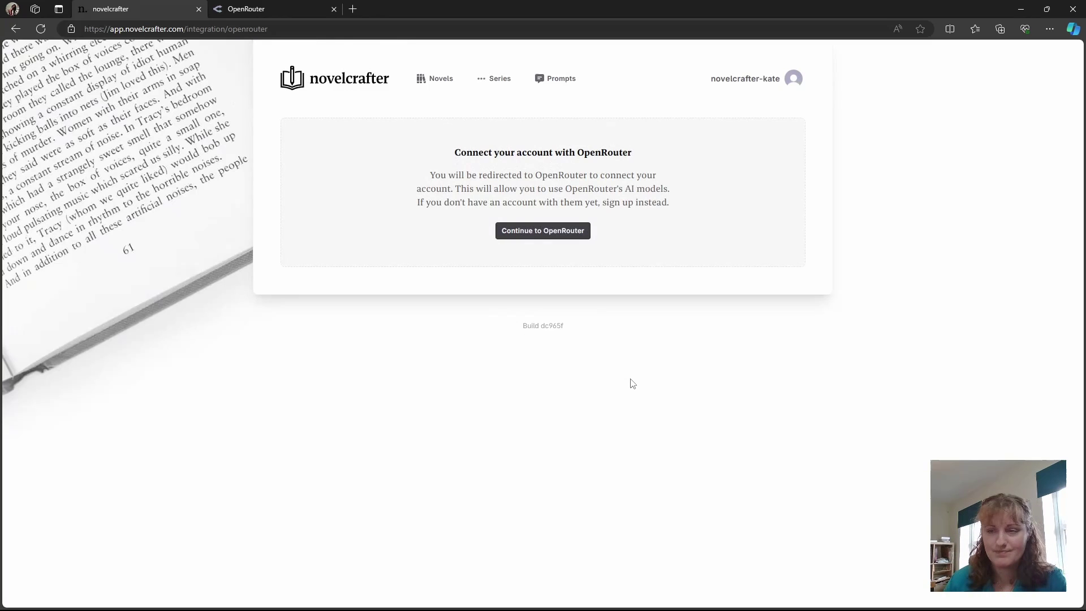
{"action": "left_click", "coordinate": [554, 232]}
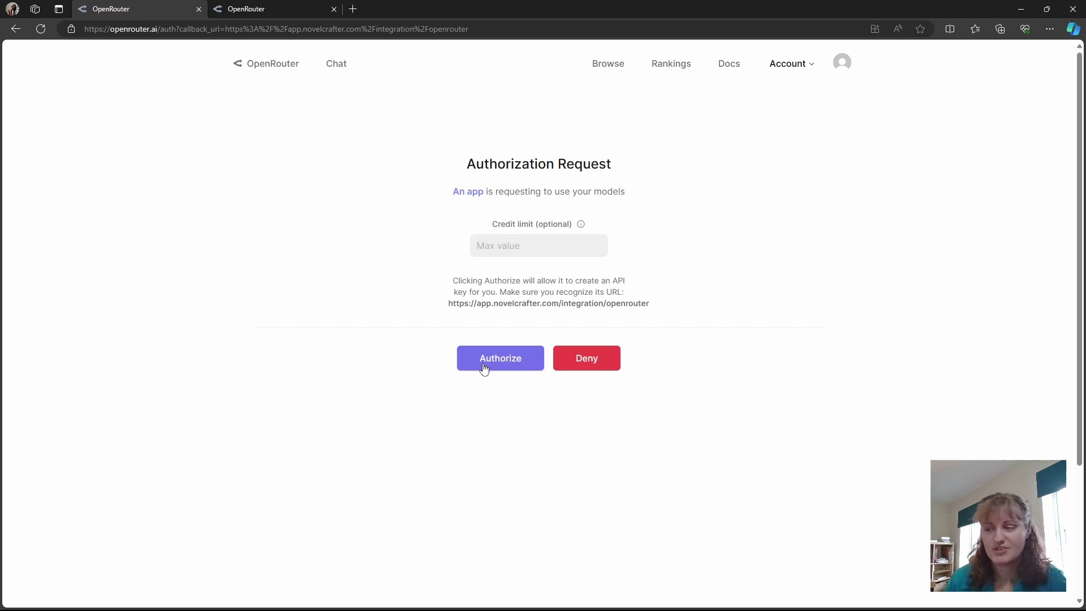
Authorize novelcrafter on the OpenRouter Authorization Request page, leaving the credit limit empty.
{"action": "left_click", "coordinate": [484, 364]}
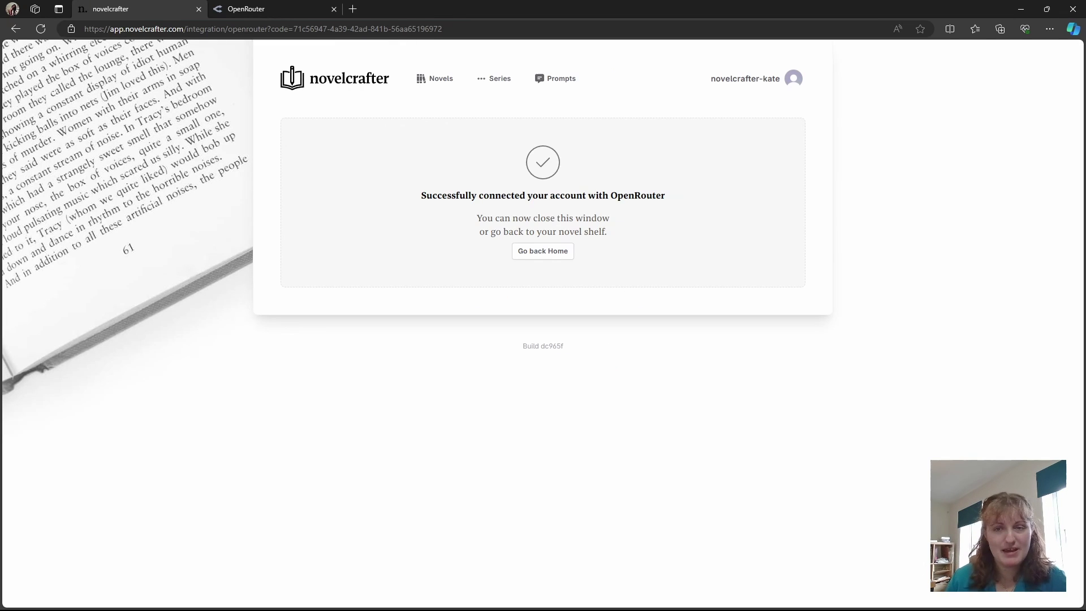
Show the OpenRouter connection's API key and 111 supported models under AI Credentials.
{"action": "left_click", "coordinate": [556, 250]}
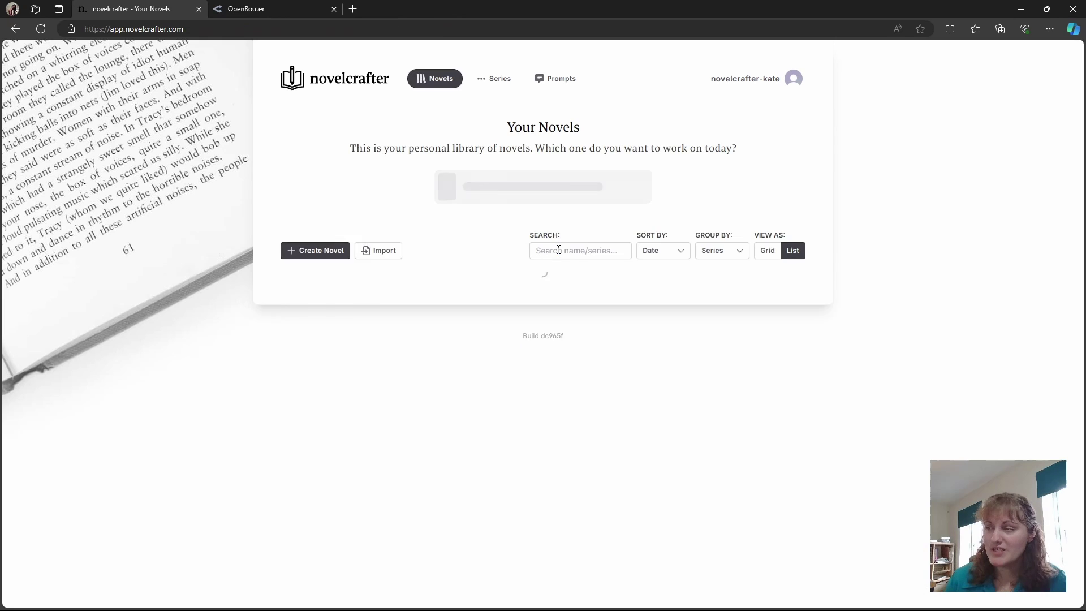
{"action": "left_click", "coordinate": [794, 80]}
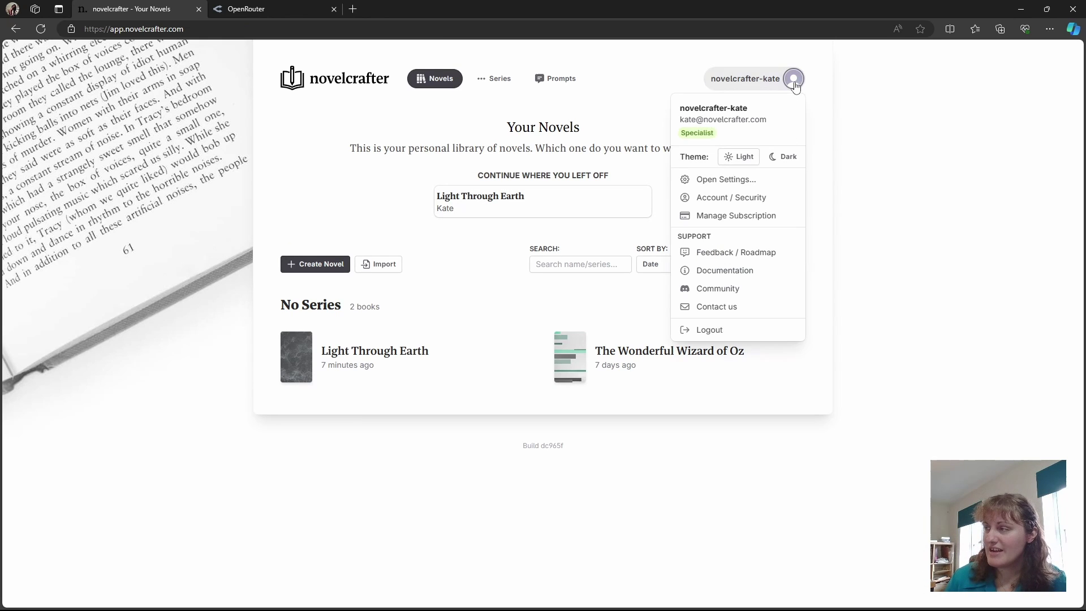
{"action": "left_click", "coordinate": [752, 179]}
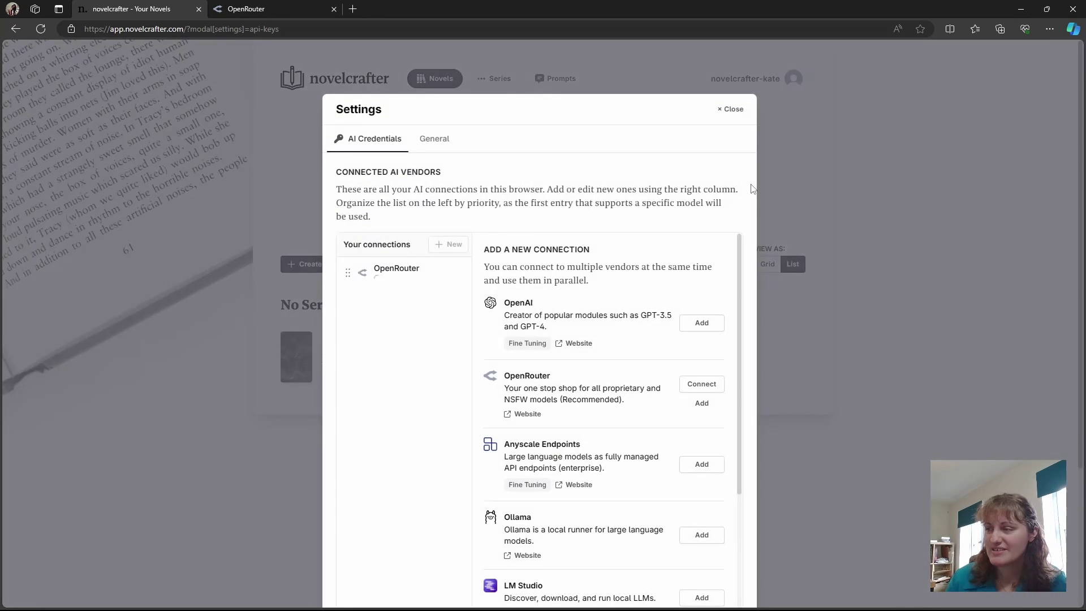
{"action": "left_click", "coordinate": [407, 278]}
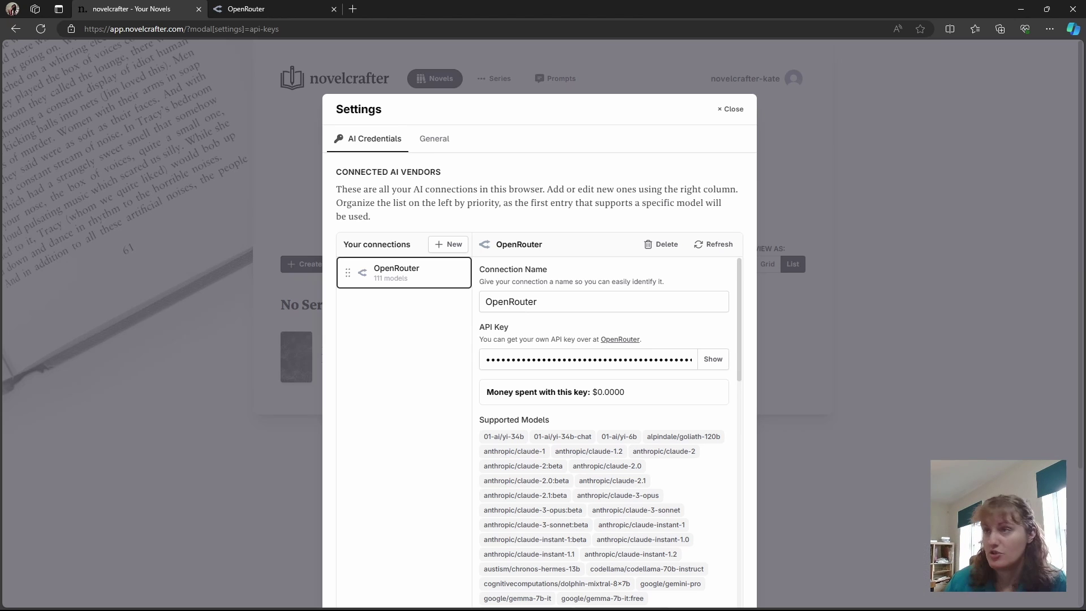
{"action": "left_click", "coordinate": [246, 9]}
Review the OpenRouter Activity log of novelcrafter requests, then bring up the Docs Quick Start page.
{"action": "left_click", "coordinate": [790, 63]}
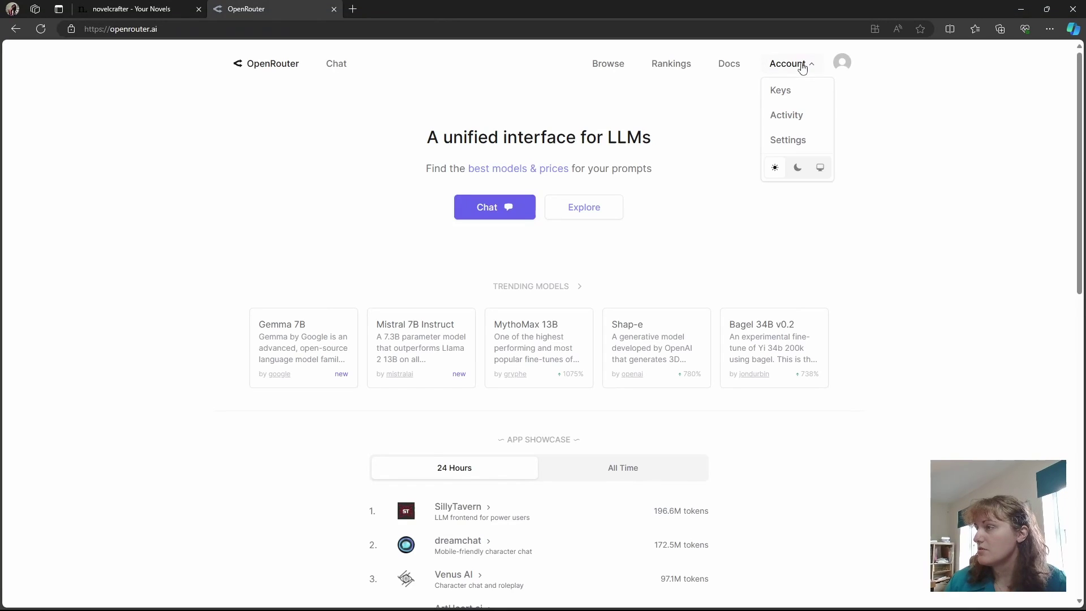
{"action": "left_click", "coordinate": [793, 118]}
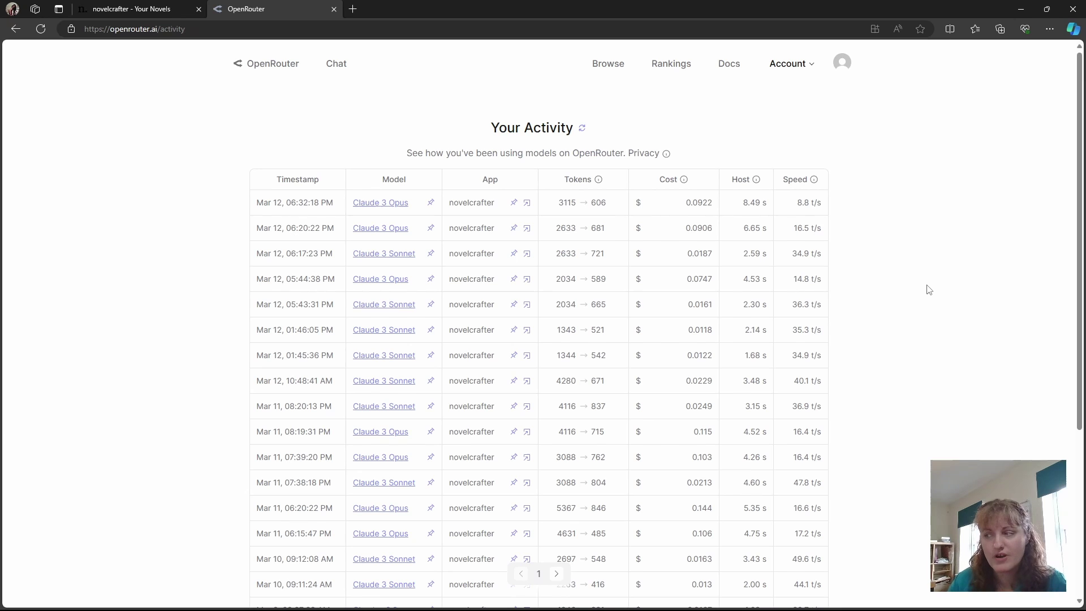
{"action": "key", "text": "alt+Left"}
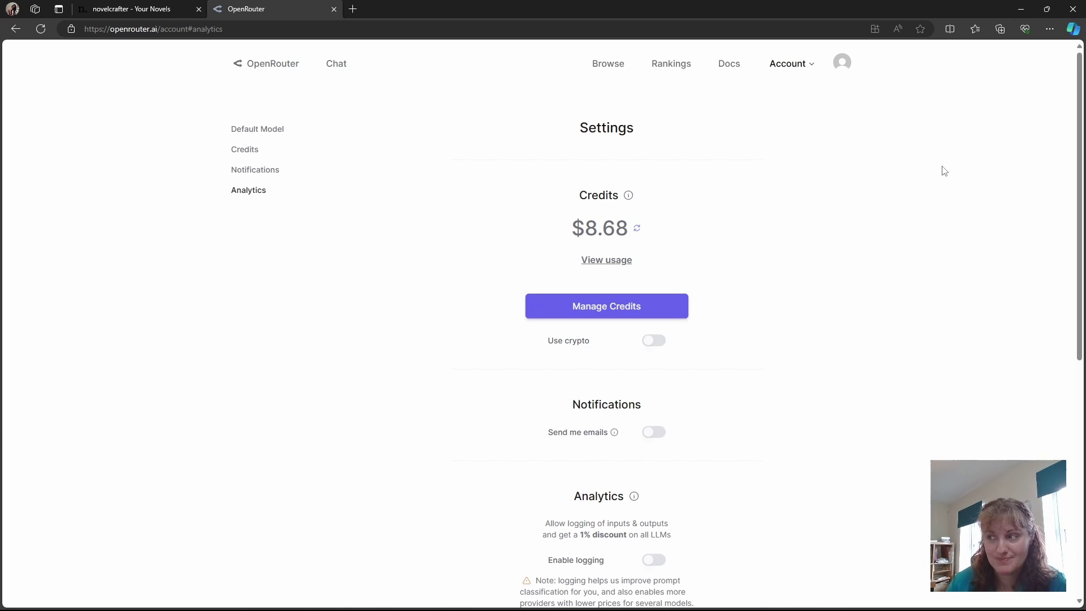
{"action": "left_click", "coordinate": [724, 65]}
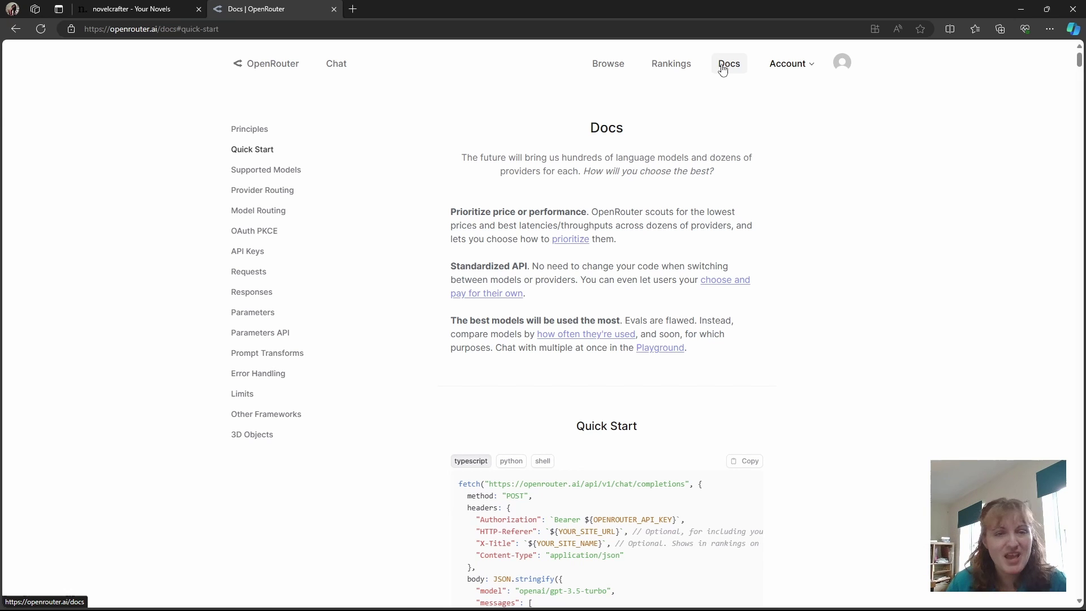
Browse the OpenRouter documentation's Supported Models table with prices and context sizes.
{"action": "left_click", "coordinate": [723, 69]}
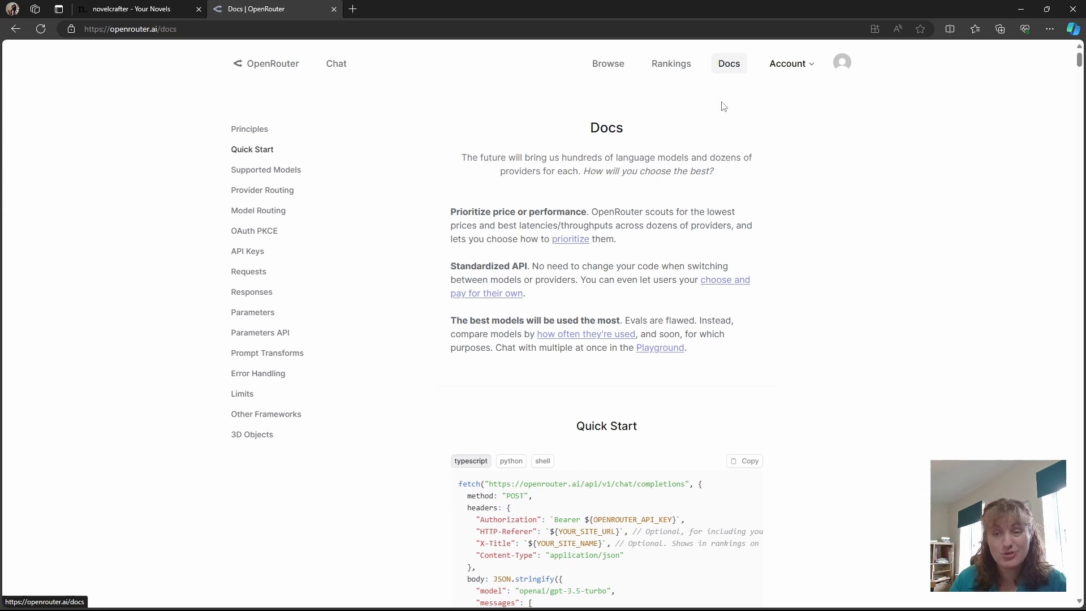
{"action": "scroll", "coordinate": [821, 206], "scroll_direction": "down", "scroll_amount": 10}
{"action": "scroll", "coordinate": [821, 207], "scroll_direction": "down", "scroll_amount": 6}
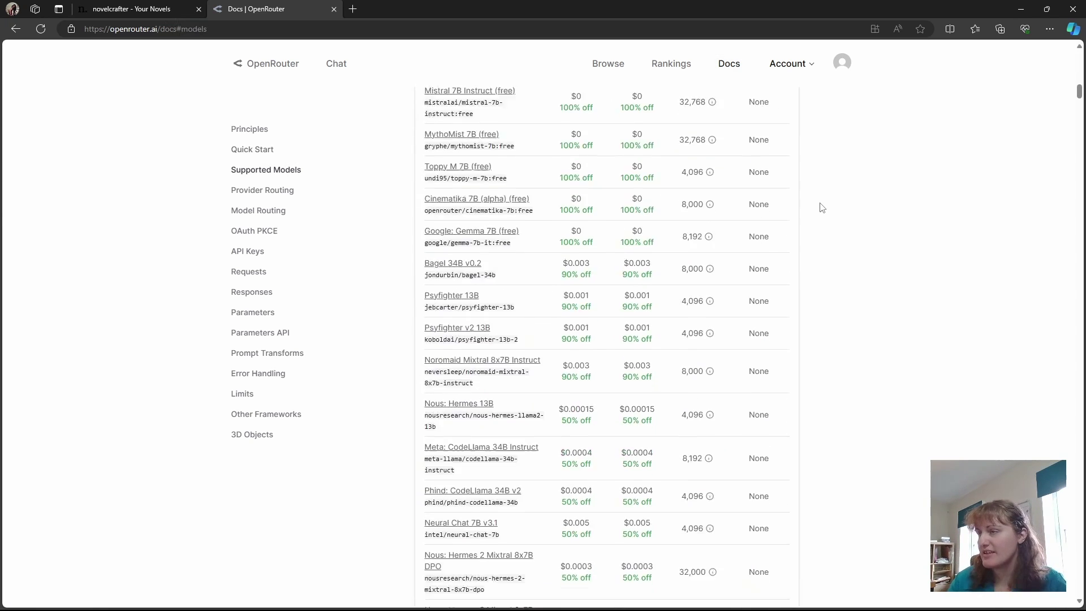
{"action": "scroll", "coordinate": [819, 205], "scroll_direction": "up", "scroll_amount": 5}
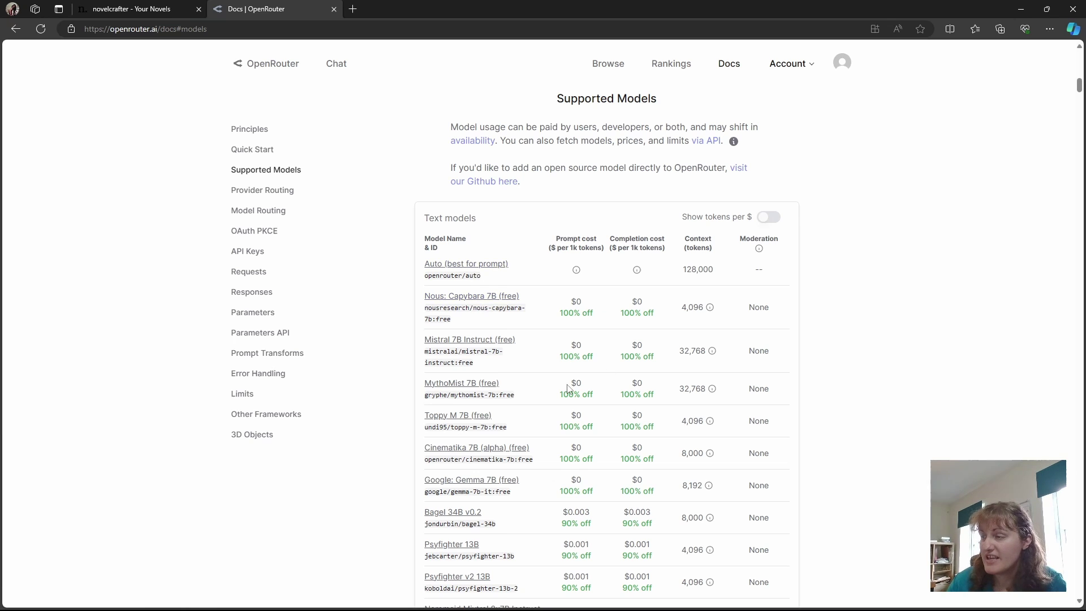
{"action": "scroll", "coordinate": [554, 389], "scroll_direction": "down", "scroll_amount": 4}
{"action": "scroll", "coordinate": [554, 389], "scroll_direction": "down", "scroll_amount": 3}
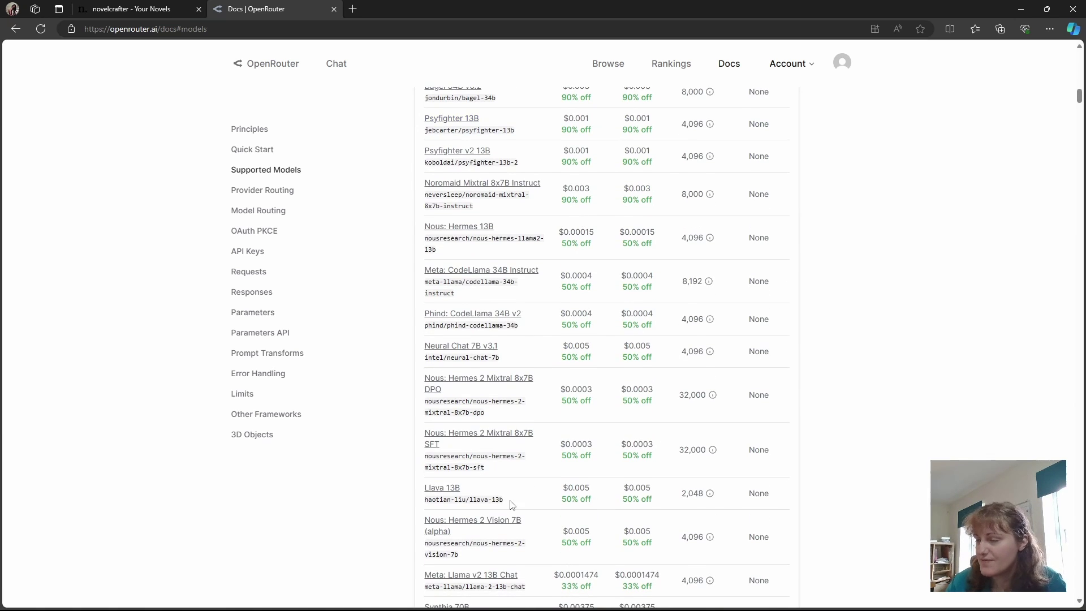
{"action": "scroll", "coordinate": [843, 381], "scroll_direction": "down", "scroll_amount": 5}
{"action": "scroll", "coordinate": [845, 383], "scroll_direction": "down", "scroll_amount": 8}
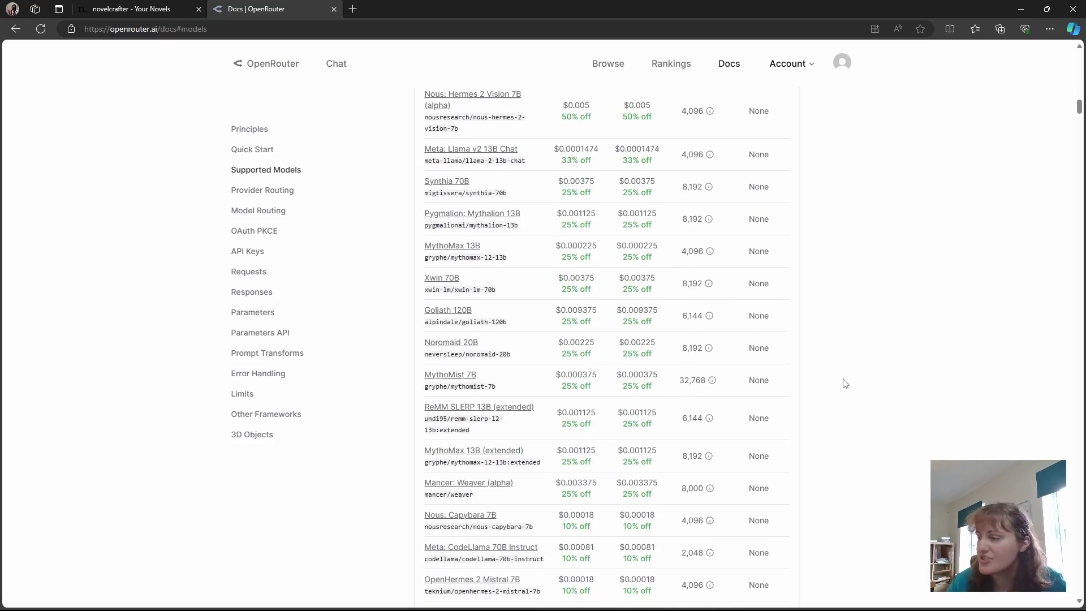
{"action": "scroll", "coordinate": [846, 383], "scroll_direction": "up", "scroll_amount": 18}
{"action": "scroll", "coordinate": [844, 382], "scroll_direction": "up", "scroll_amount": 4}
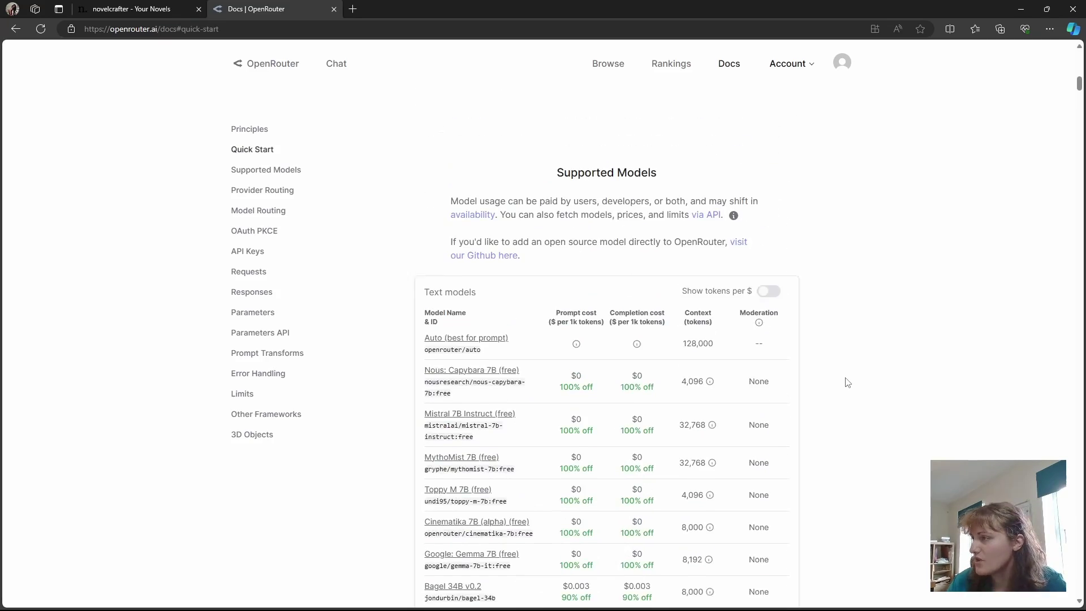
{"action": "scroll", "coordinate": [801, 407], "scroll_direction": "down", "scroll_amount": 10}
{"action": "scroll", "coordinate": [804, 408], "scroll_direction": "down", "scroll_amount": 20}
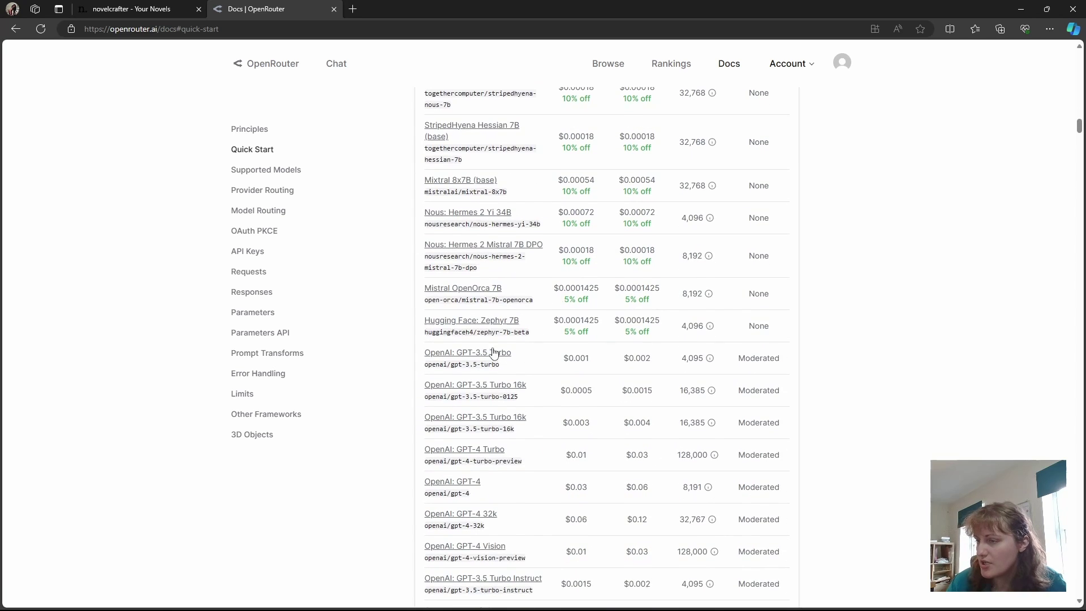
Highlight the OpenAI model rows in the table, then return to novelcrafter's AI Credentials.
{"action": "left_click_drag", "start_coordinate": [416, 357], "coordinate": [853, 368]}
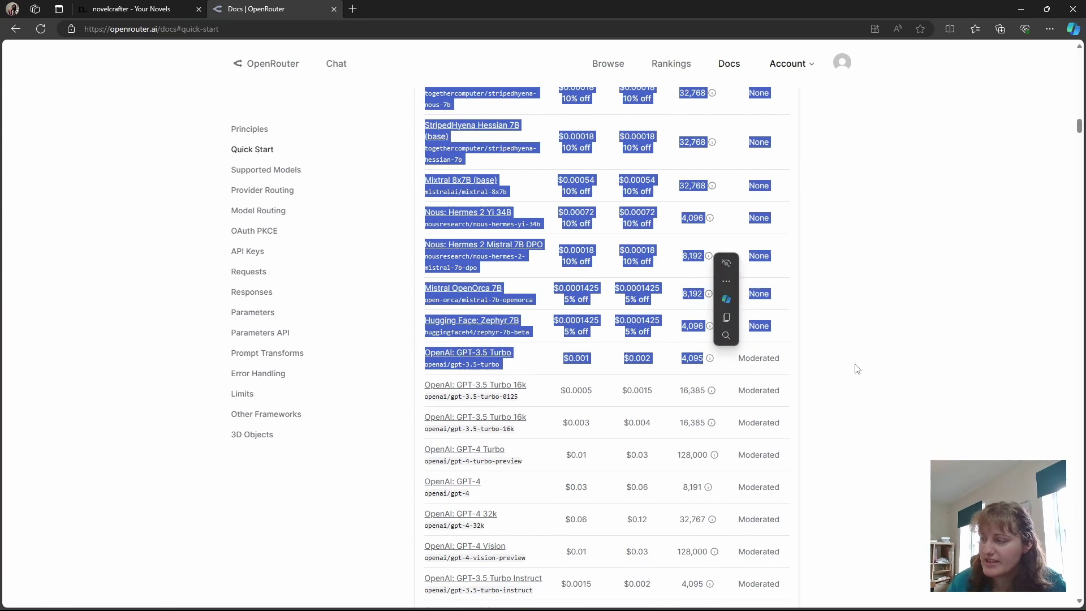
{"action": "left_click", "coordinate": [854, 368]}
{"action": "left_click_drag", "start_coordinate": [754, 358], "coordinate": [792, 558]}
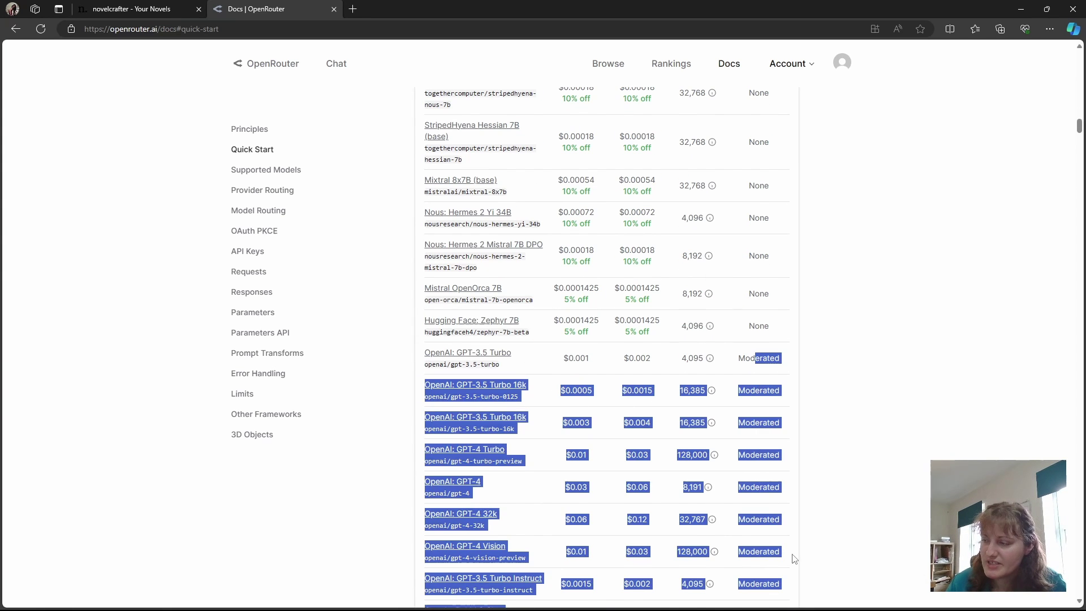
{"action": "left_click", "coordinate": [820, 331]}
{"action": "scroll", "coordinate": [820, 330], "scroll_direction": "down", "scroll_amount": 13}
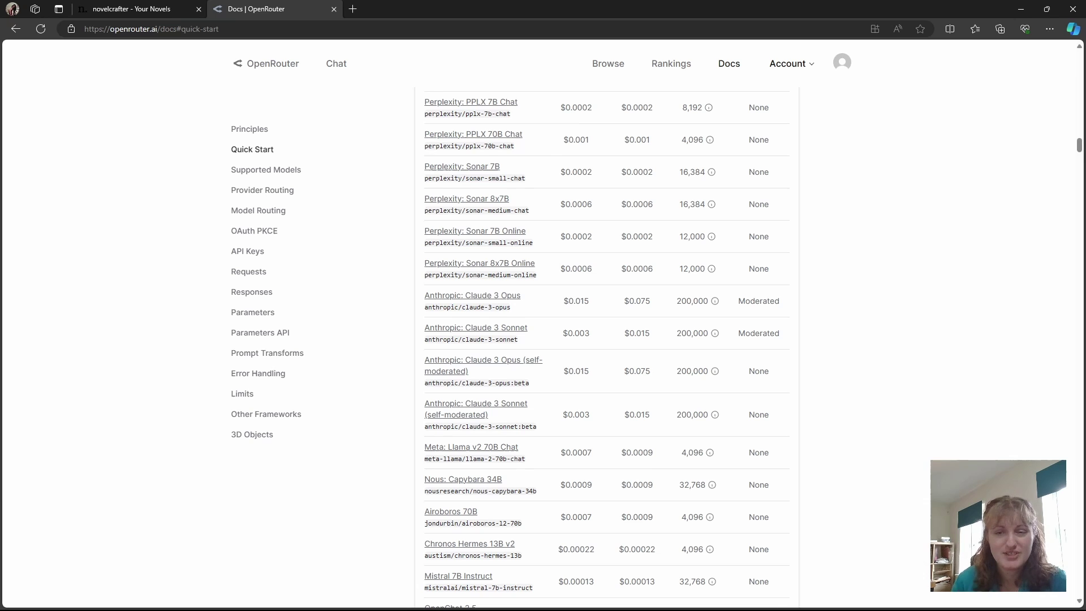
{"action": "key", "text": "ctrl+1"}
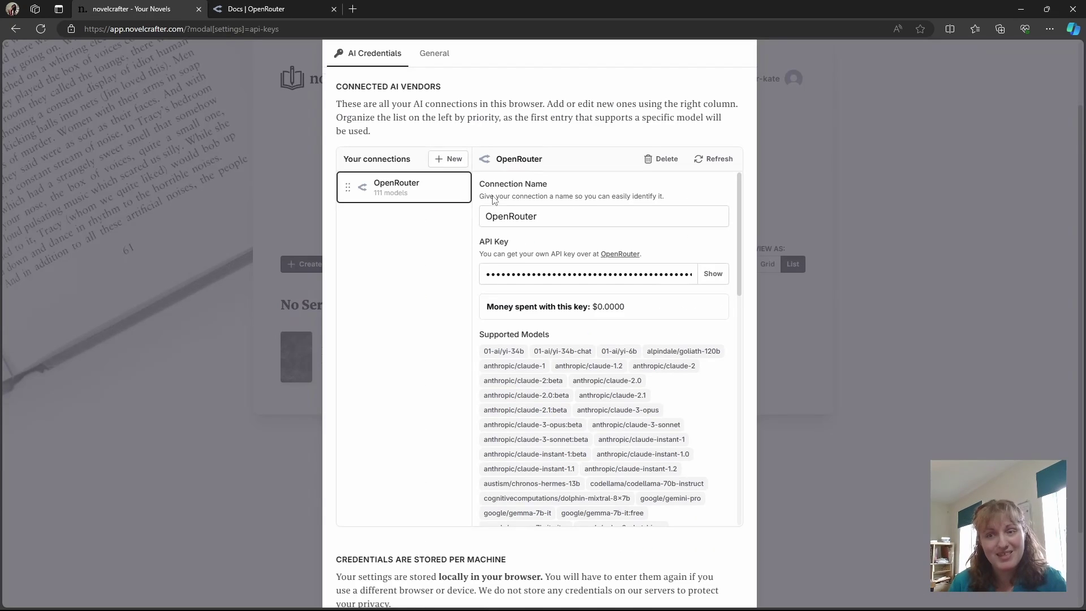